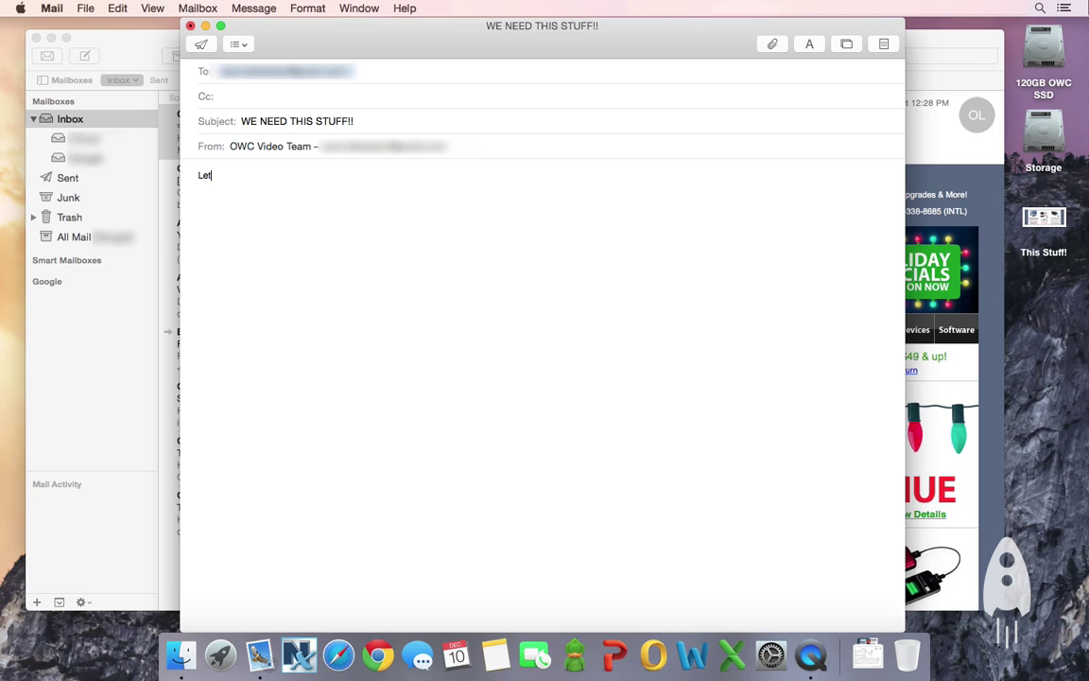
# Complete the line 'Let's do this! :)', add the This Stuff! image below it, and open it in Markup.
pyautogui.write("'s do this!")
pyautogui.press('Return')
pyautogui.press('Return')
pyautogui.moveTo(1044, 220); pyautogui.dragTo(269, 202)
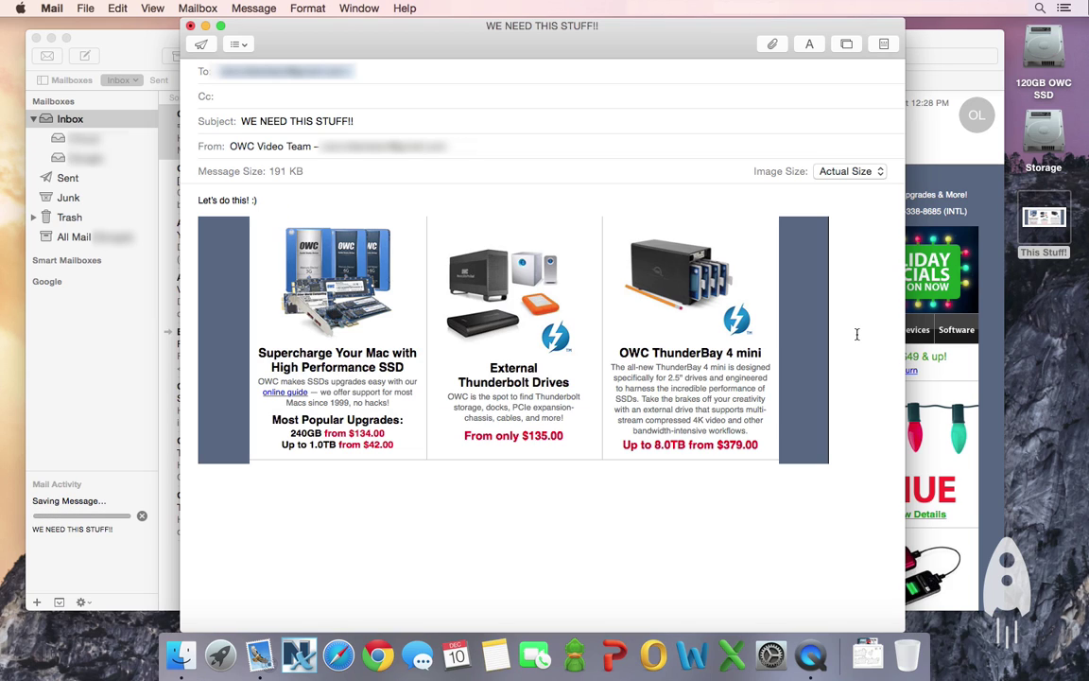
pyautogui.click(813, 230)
pyautogui.click(822, 248)
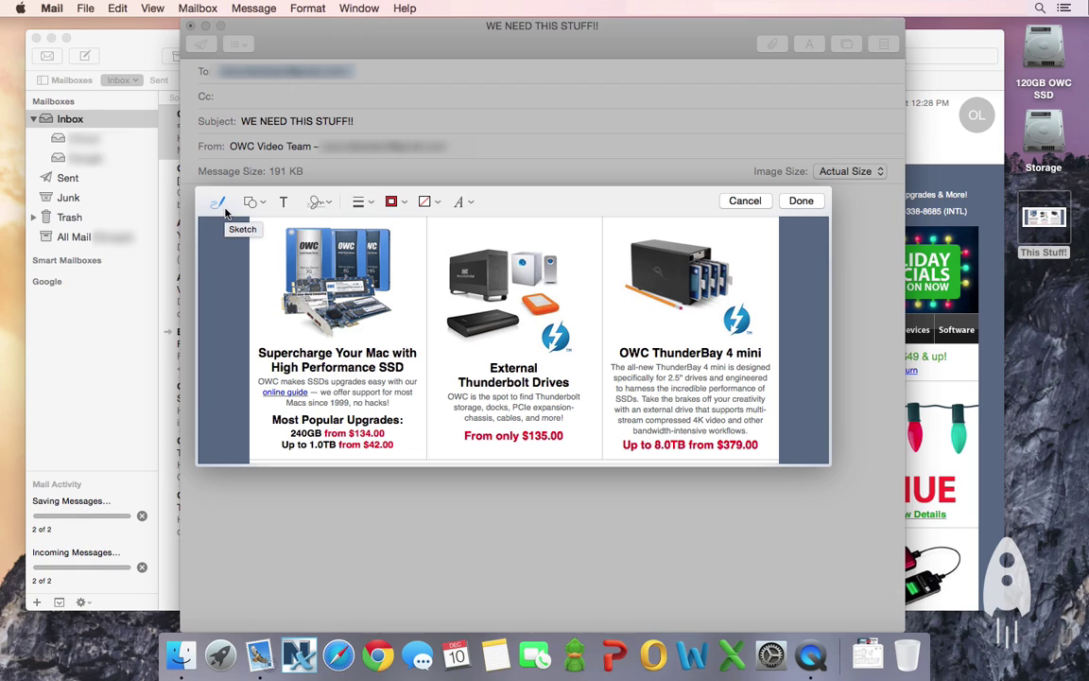
# Change the Markup line style from an arrowhead line to a plain line without arrows.
pyautogui.click(262, 204)
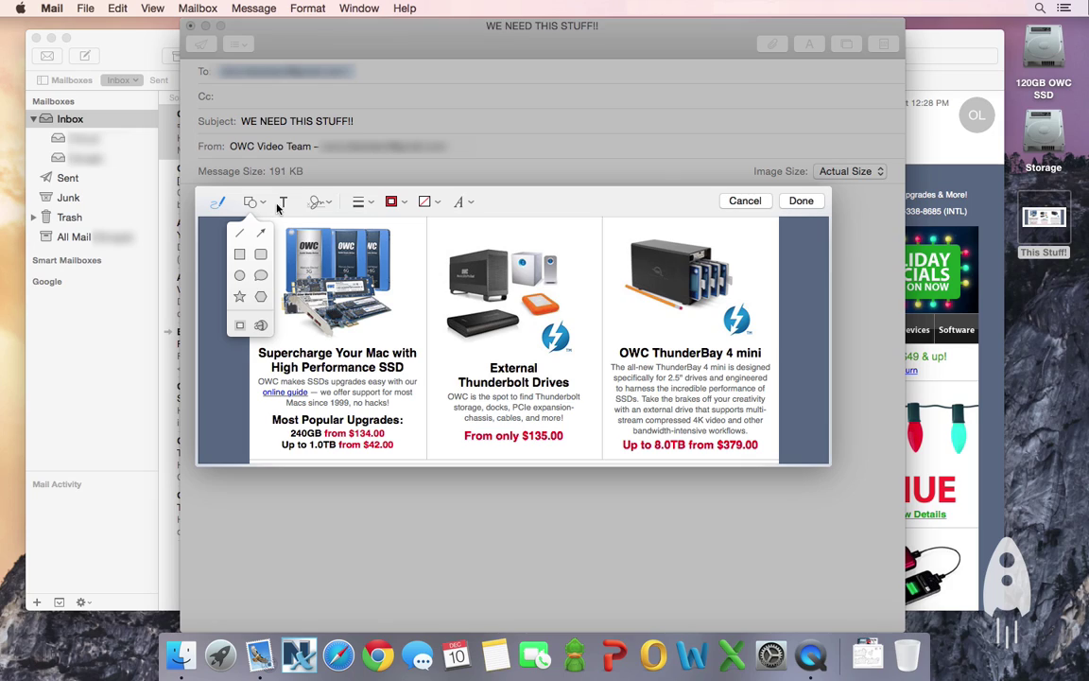
pyautogui.click(363, 205)
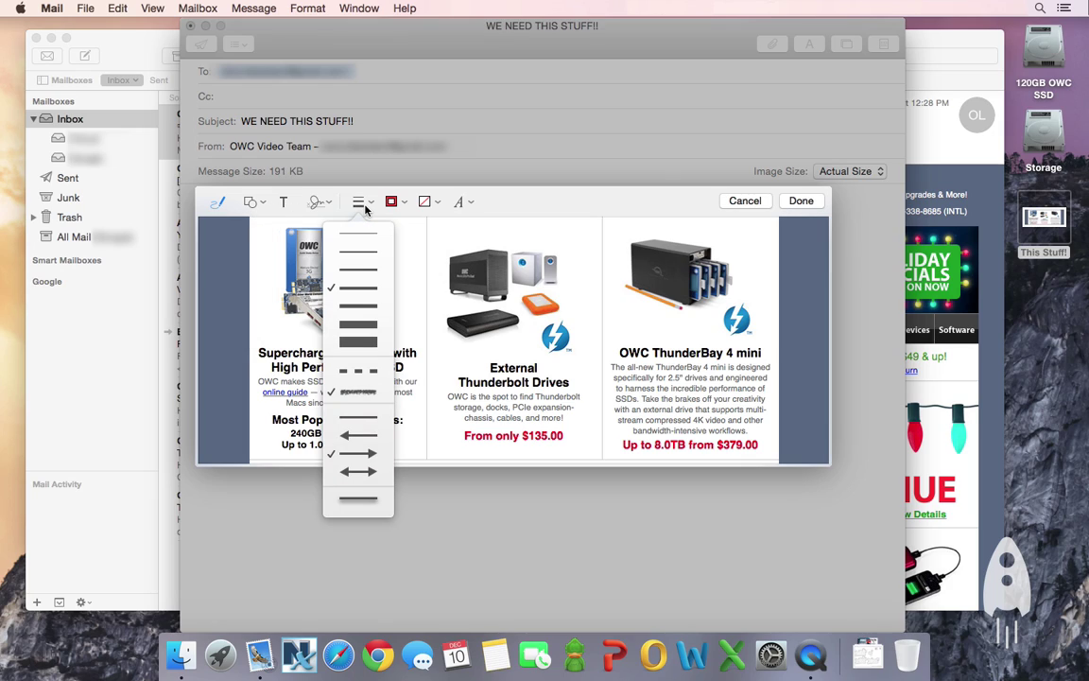
pyautogui.click(361, 424)
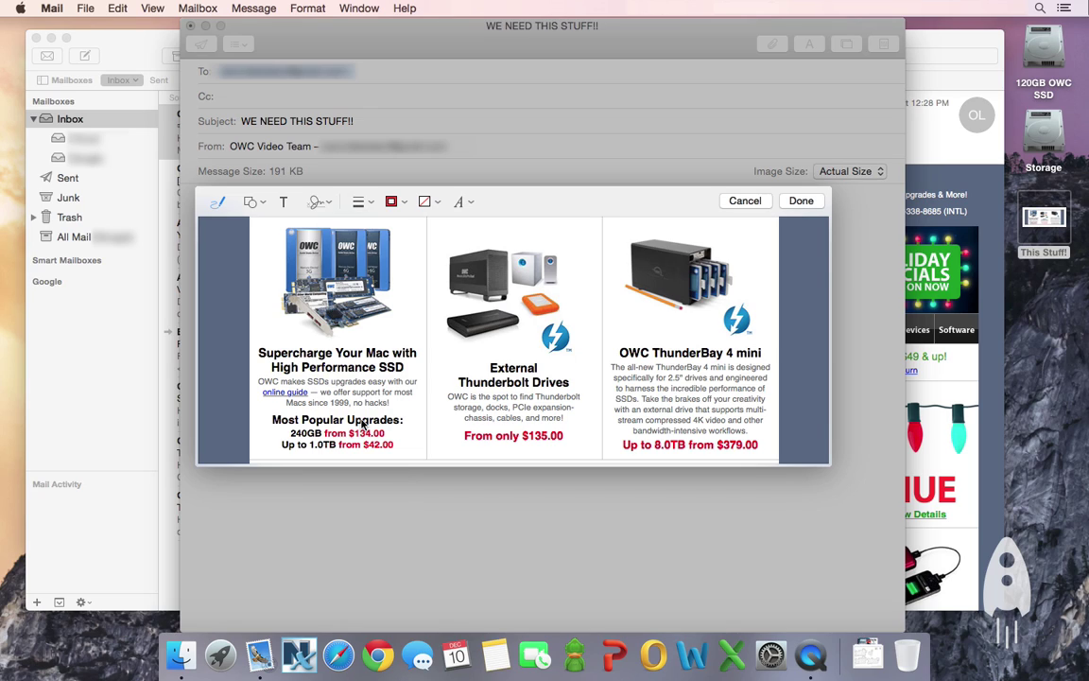
pyautogui.click(364, 201)
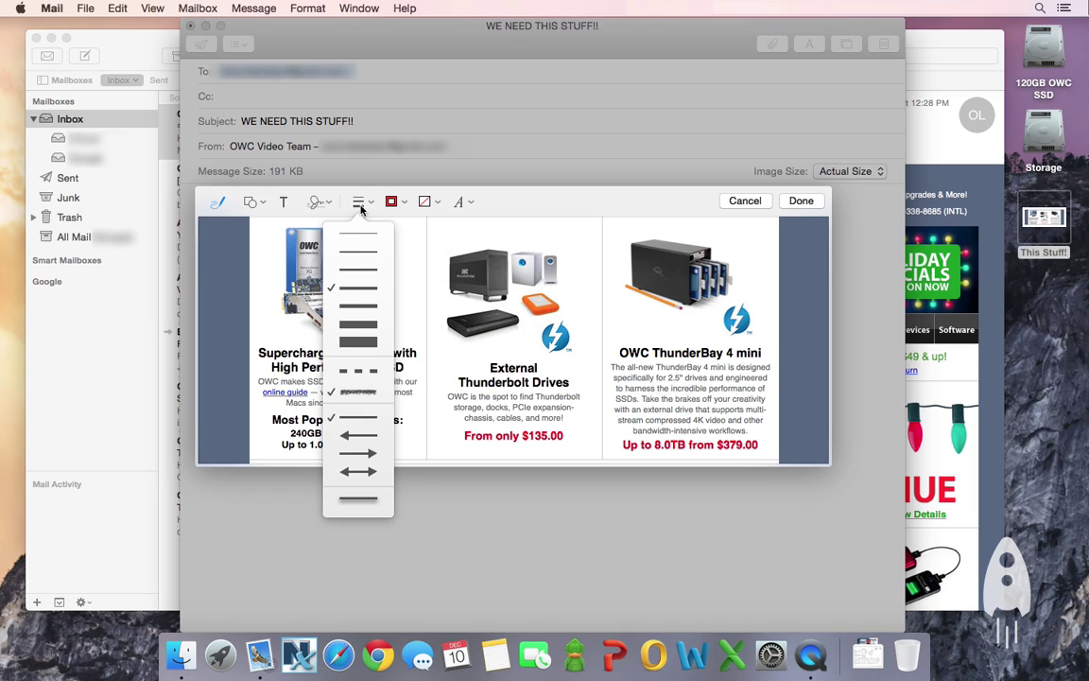
pyautogui.click(362, 204)
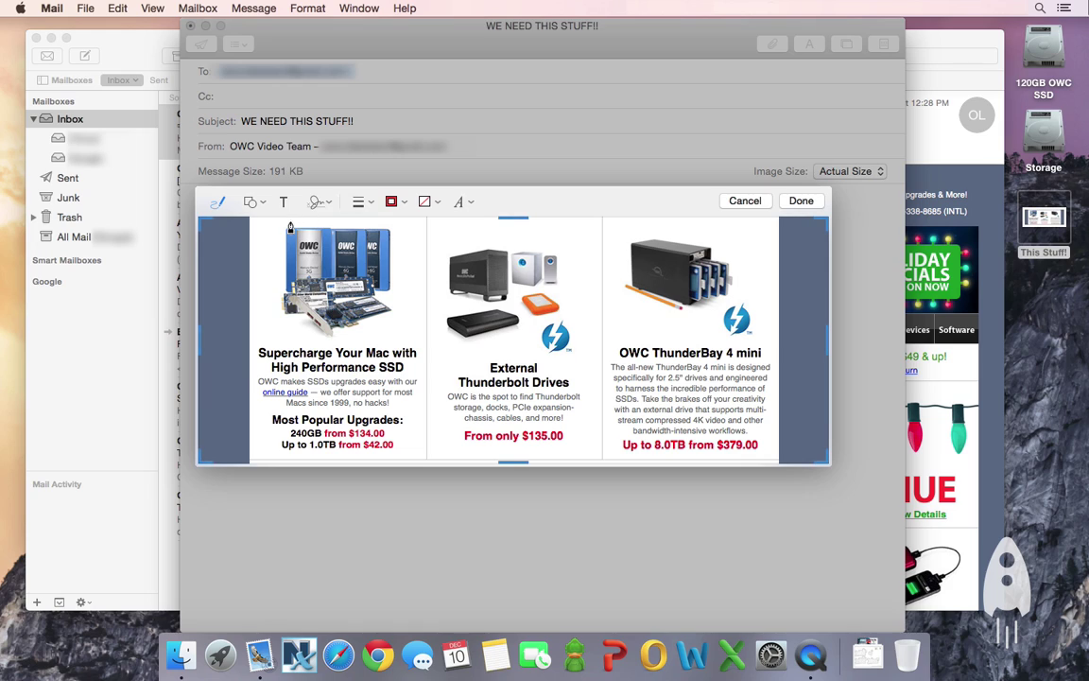
# Sketch a red loop around the OWC ThunderBay 4 mini picture and give it a thicker stroke.
pyautogui.moveTo(282, 225)
pyautogui.mouseDown()
pyautogui.moveTo(276, 281)
pyautogui.moveTo(442, 257)
pyautogui.moveTo(268, 219)
pyautogui.moveTo(613, 251)
pyautogui.moveTo(693, 273)
pyautogui.mouseUp()
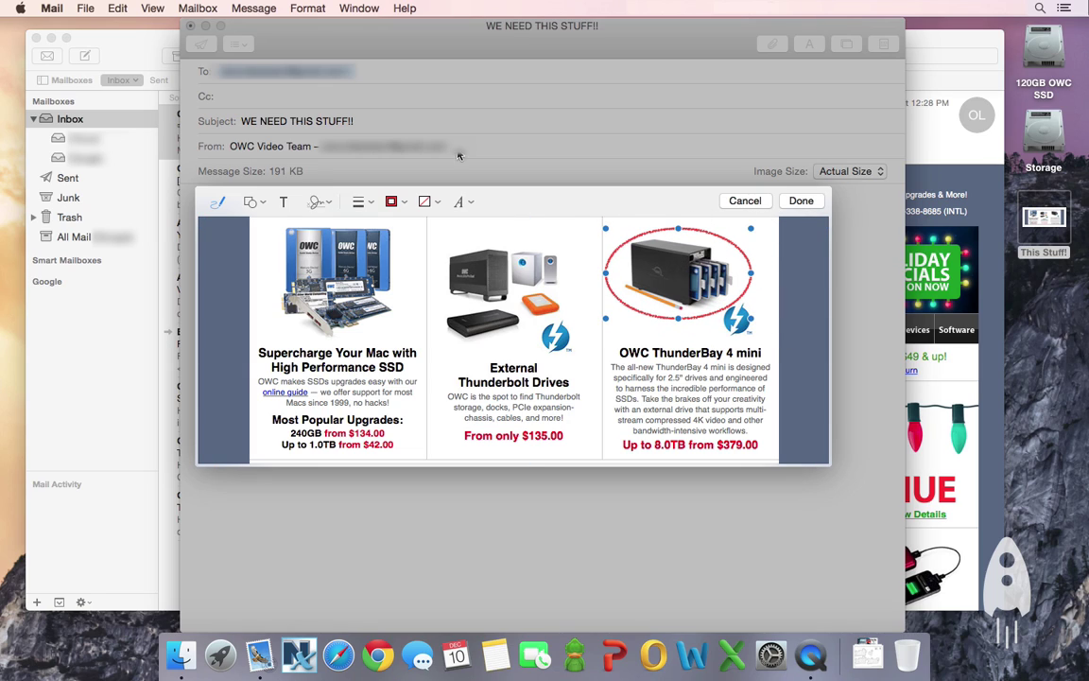
pyautogui.click(367, 203)
pyautogui.click(358, 324)
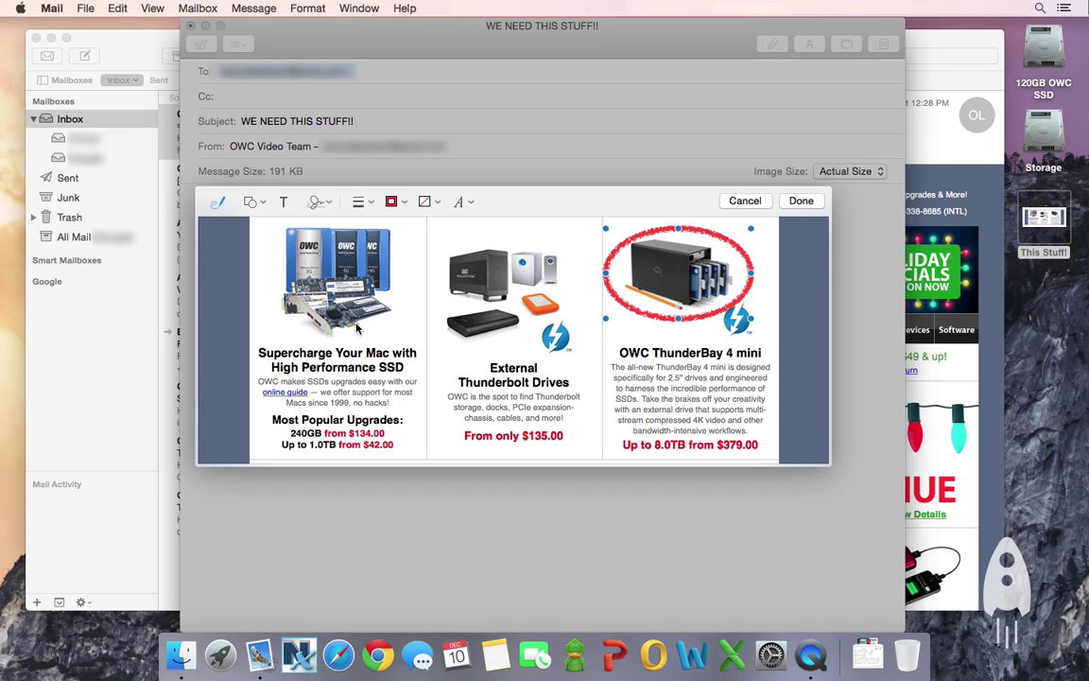
pyautogui.click(776, 274)
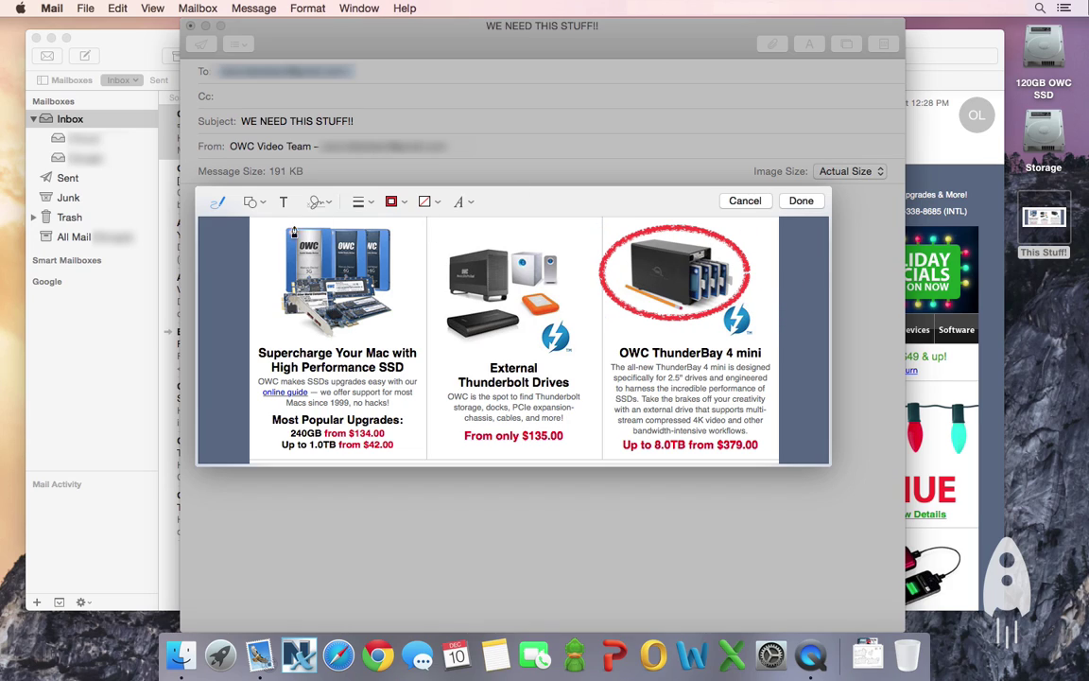
# Add a speech bubble beside the red loop with its tail pointing at the ThunderBay.
pyautogui.click(254, 201)
pyautogui.click(260, 274)
pyautogui.moveTo(438, 303); pyautogui.dragTo(517, 345)
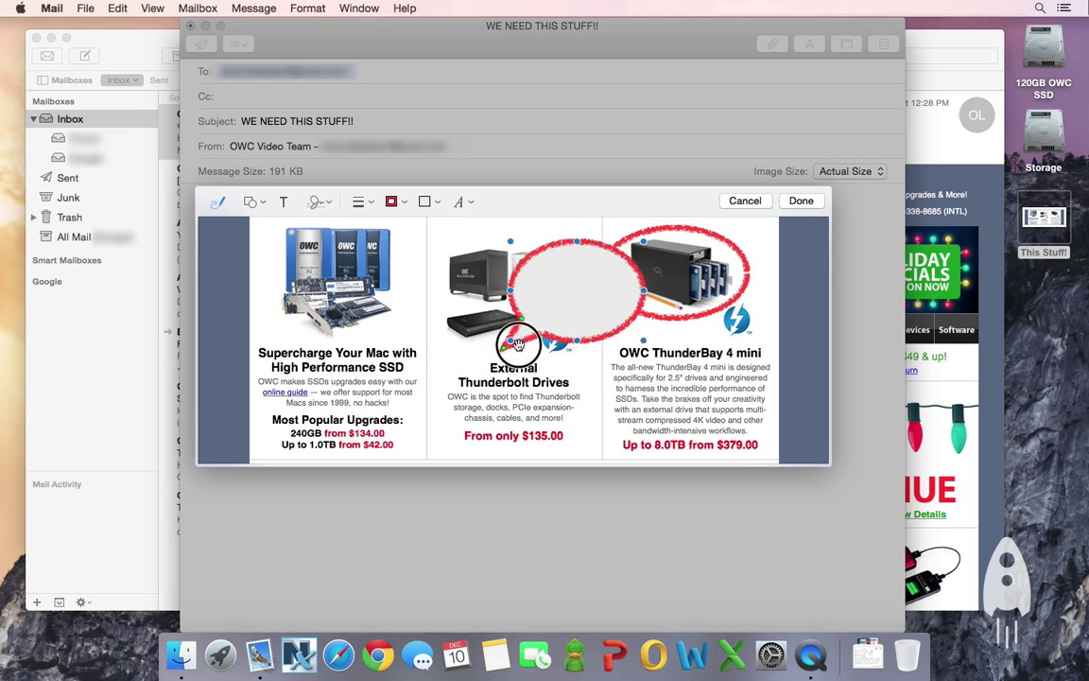
pyautogui.moveTo(567, 284); pyautogui.dragTo(564, 315)
pyautogui.moveTo(464, 373); pyautogui.dragTo(662, 283)
pyautogui.moveTo(592, 307); pyautogui.dragTo(552, 319)
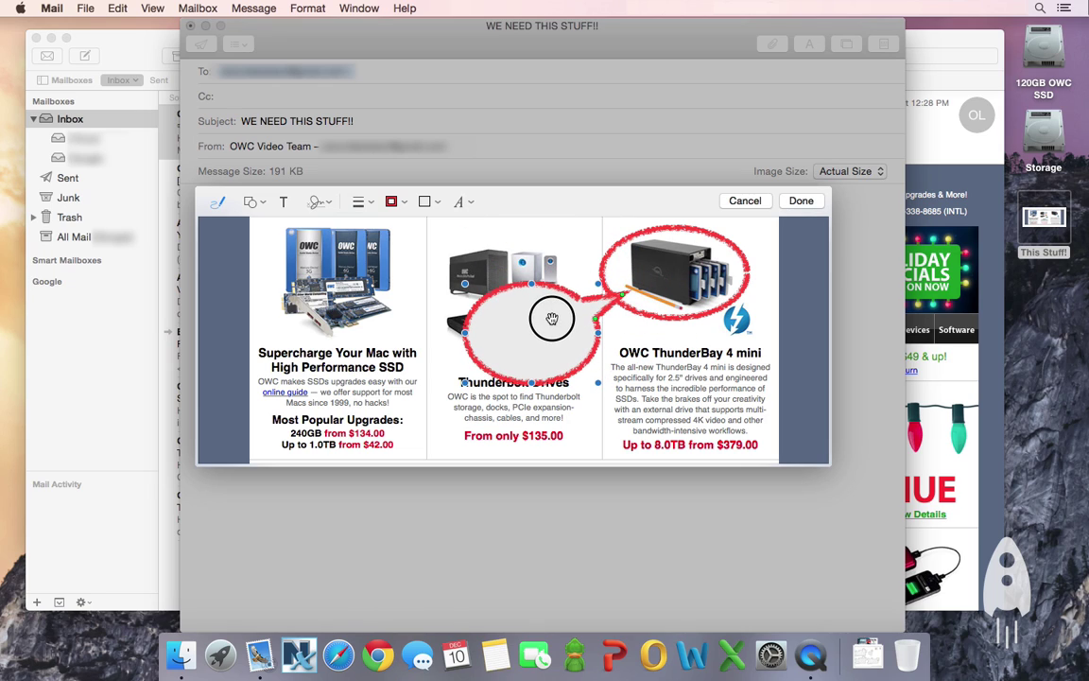
# Write 'THIS!!' inside the speech bubble at 40 pt.
pyautogui.doubleClick(533, 362)
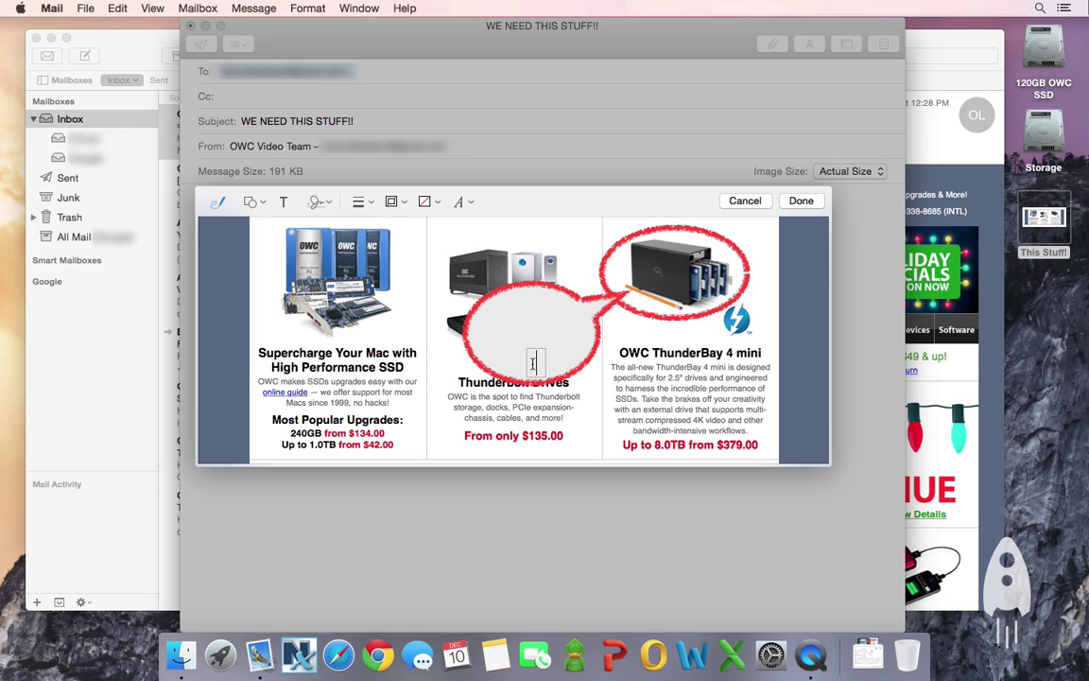
pyautogui.write('THIS!!')
pyautogui.click(460, 201)
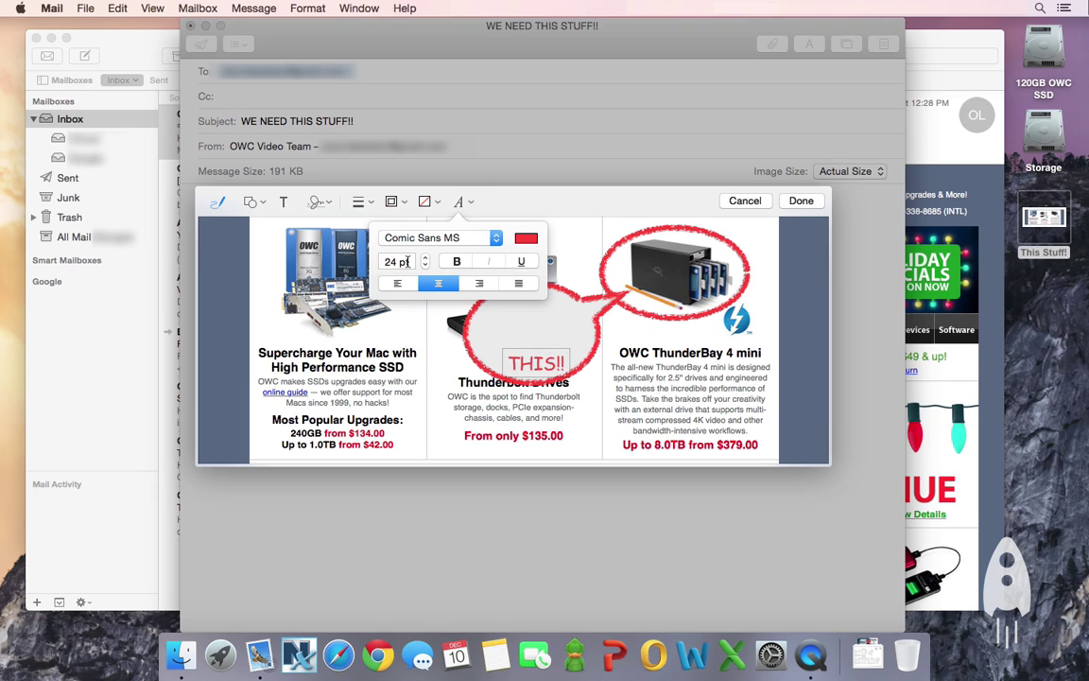
pyautogui.click(424, 258)
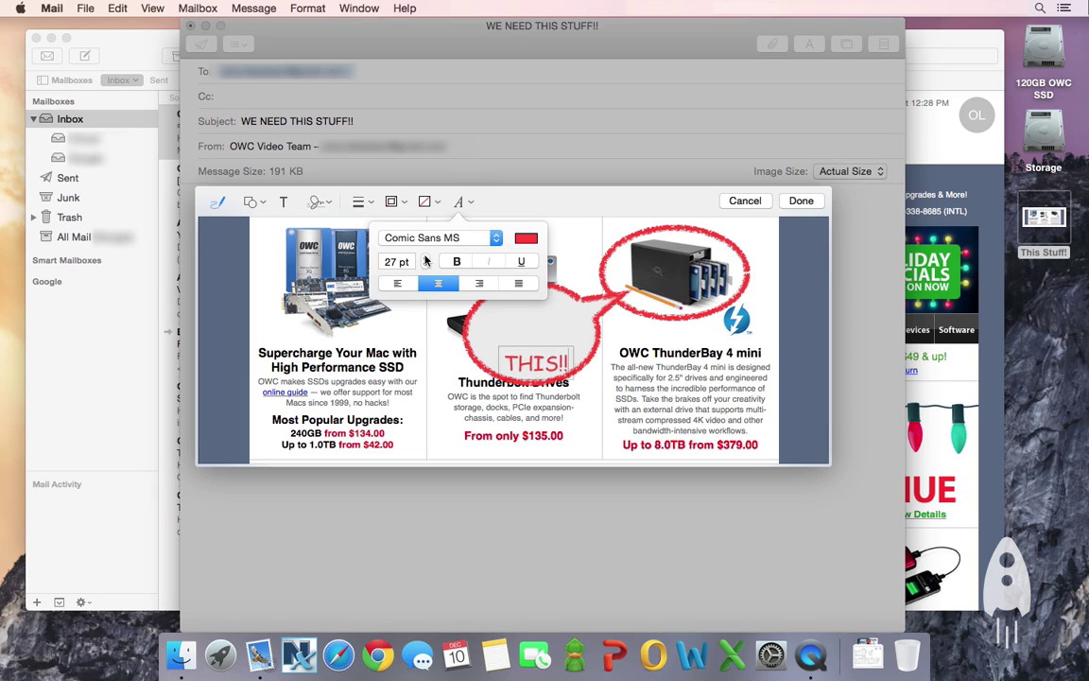
pyautogui.click(545, 345)
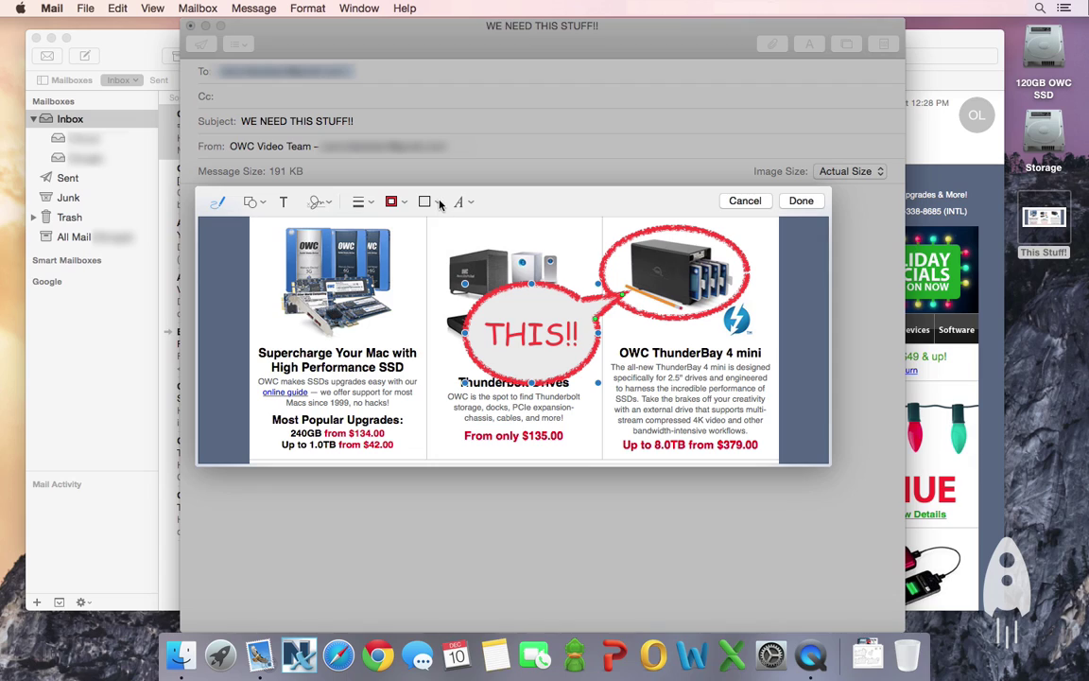
# Give the bubble a purple outline and yellow fill, then bring up the signature panel.
pyautogui.click(397, 202)
pyautogui.click(362, 272)
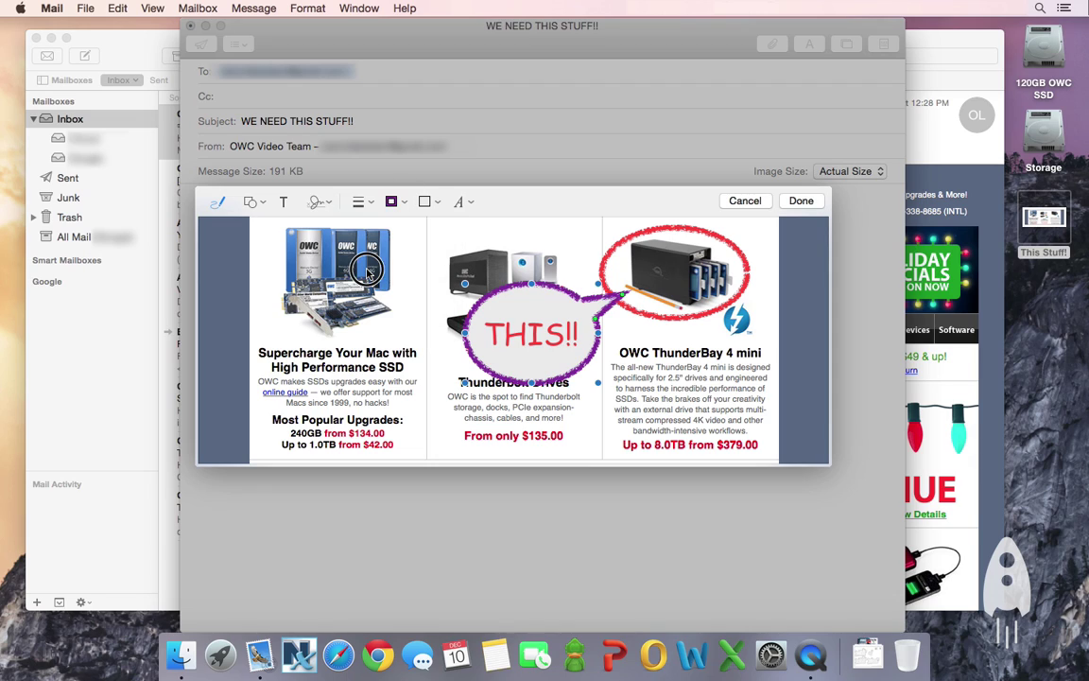
pyautogui.click(427, 201)
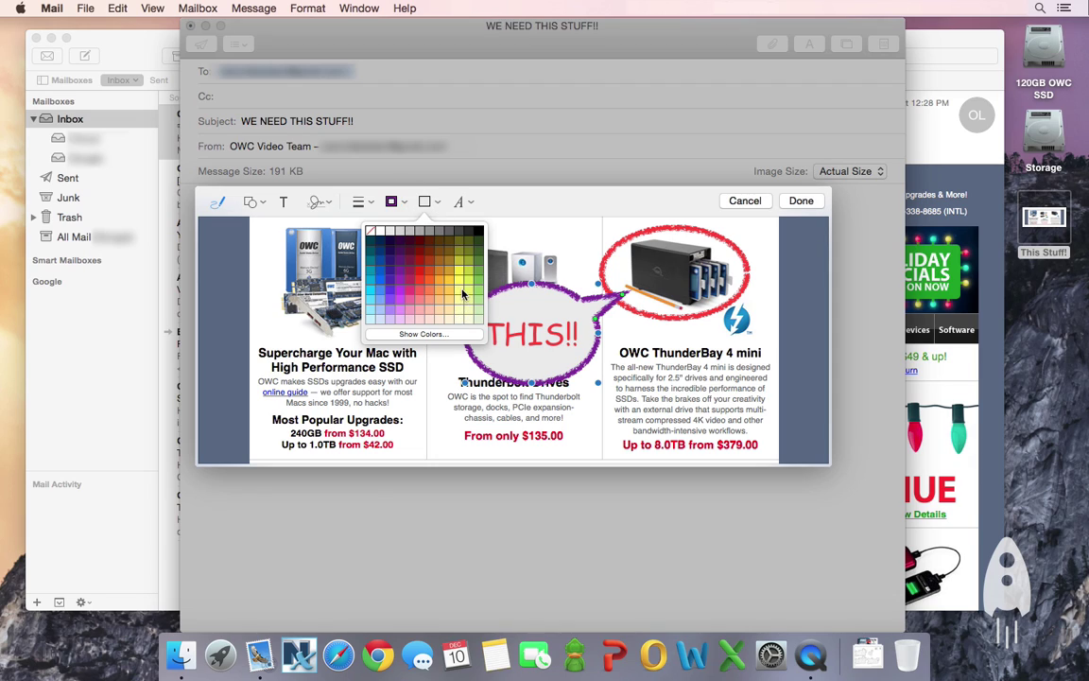
pyautogui.click(417, 270)
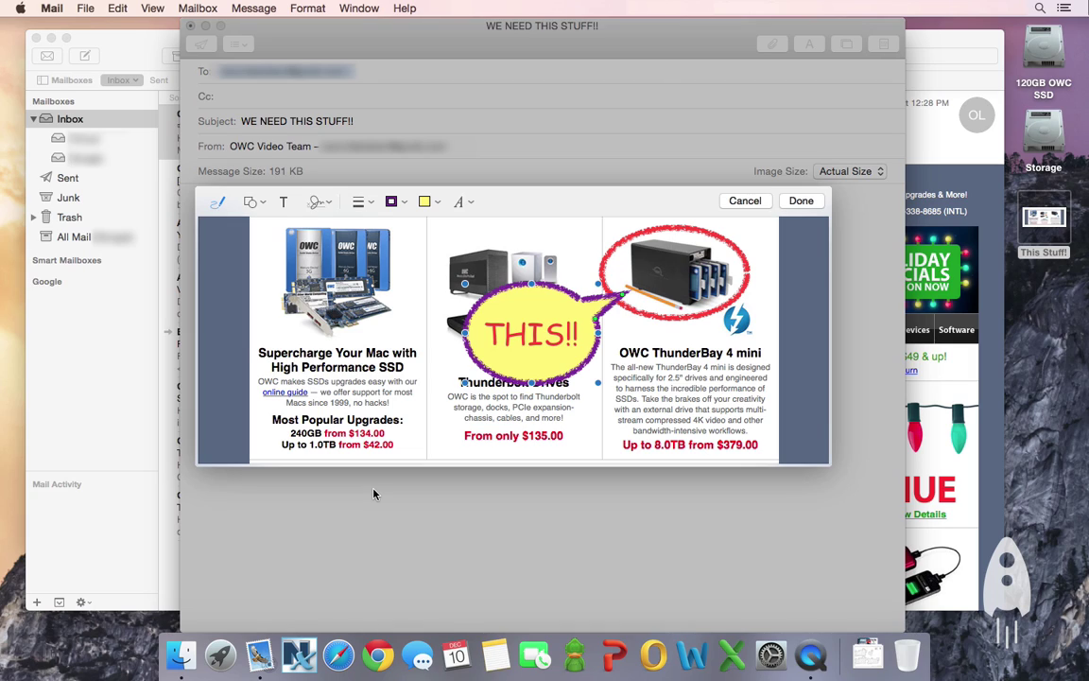
pyautogui.click(327, 204)
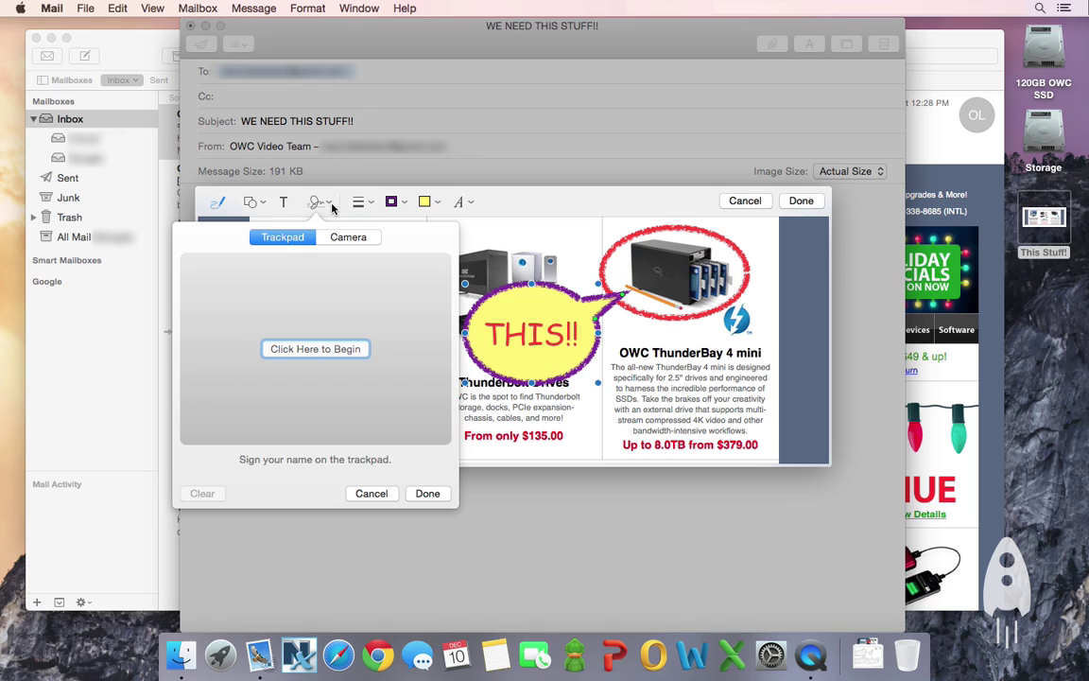
# Create a handwritten signature by signing on the trackpad.
pyautogui.click(315, 348)
pyautogui.moveTo(229, 279)
pyautogui.mouseDown()
pyautogui.moveTo(195, 312)
pyautogui.moveTo(241, 354)
pyautogui.moveTo(321, 306)
pyautogui.moveTo(365, 360)
pyautogui.moveTo(428, 348)
pyautogui.moveTo(441, 333)
pyautogui.mouseUp()
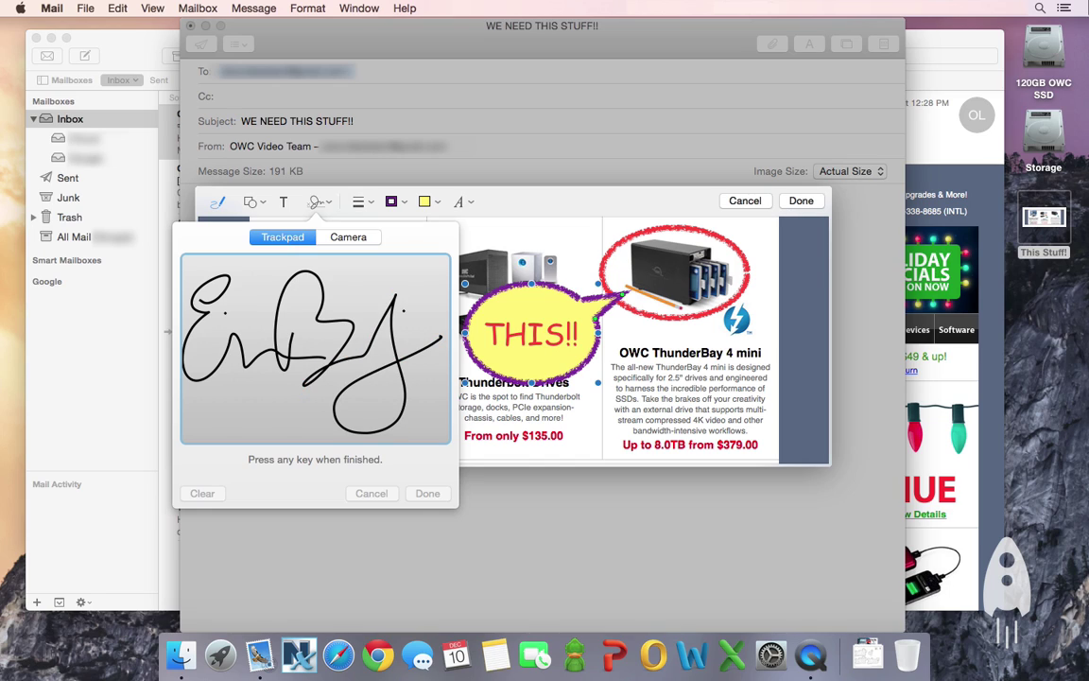
pyautogui.press('space')
pyautogui.click(427, 493)
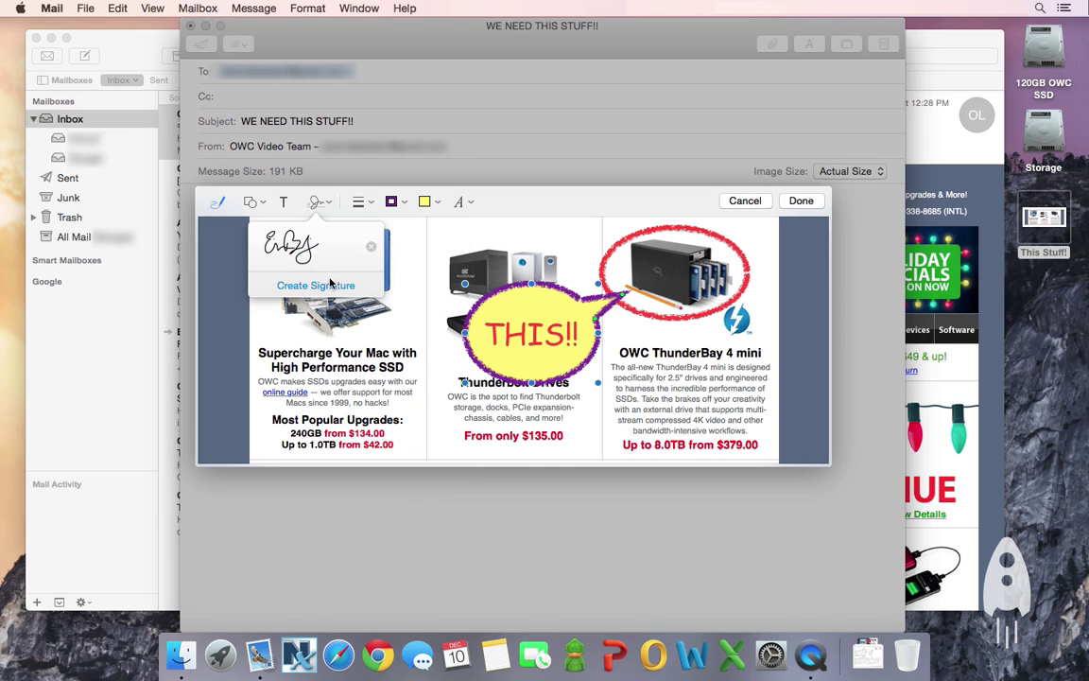
# Create a second signature captured with the camera.
pyautogui.click(328, 287)
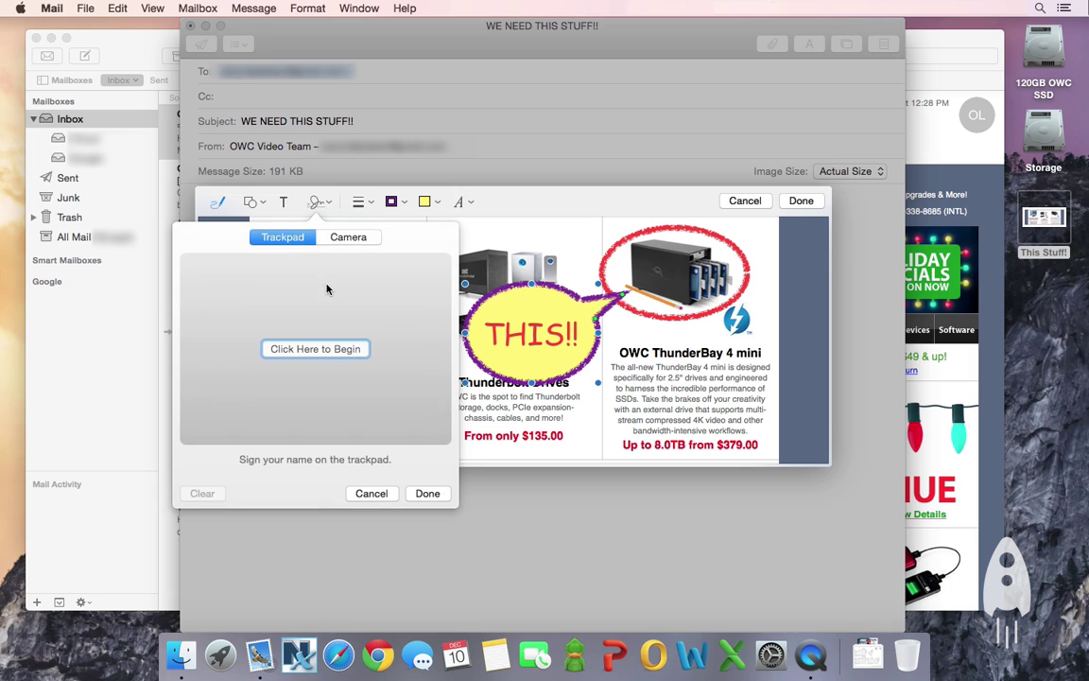
pyautogui.click(360, 238)
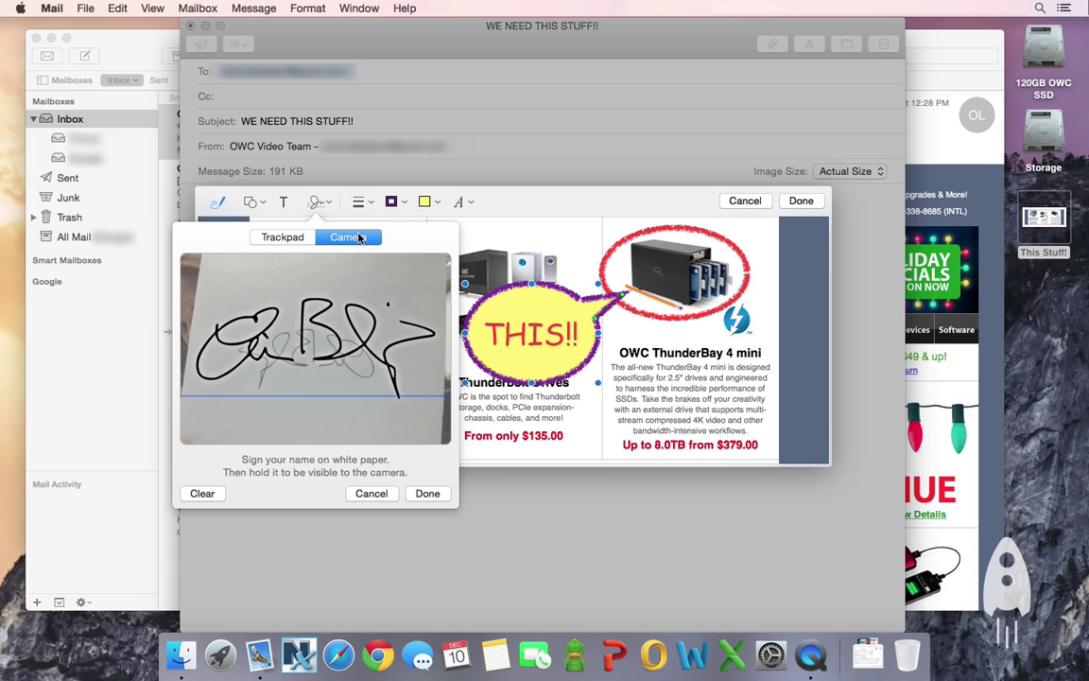
pyautogui.click(427, 493)
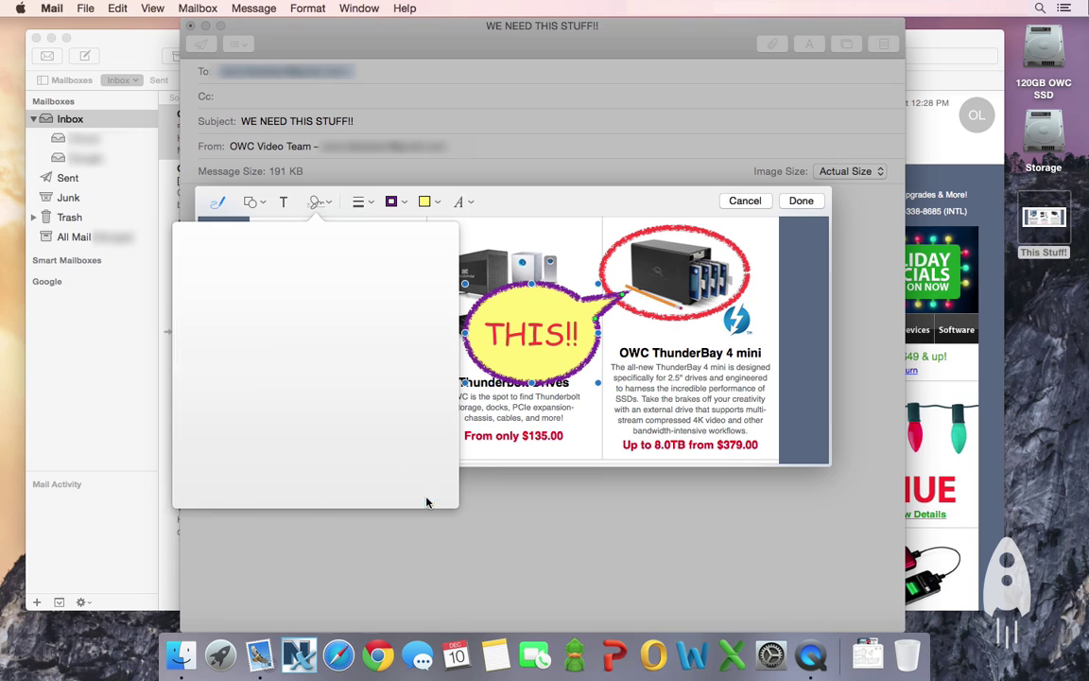
# Place the camera signature at the top of the image above the ThunderBay and finish Markup.
pyautogui.click(303, 246)
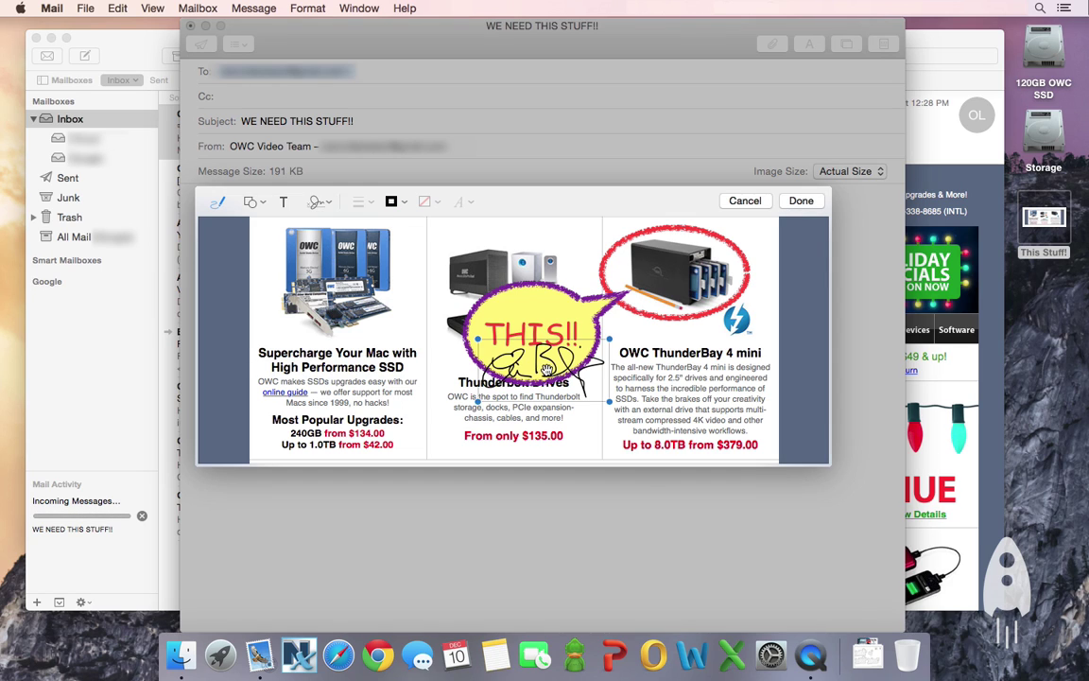
pyautogui.moveTo(546, 369)
pyautogui.mouseDown()
pyautogui.moveTo(625, 302)
pyautogui.moveTo(536, 220)
pyautogui.moveTo(752, 298)
pyautogui.moveTo(764, 336)
pyautogui.moveTo(747, 446)
pyautogui.moveTo(770, 241)
pyautogui.moveTo(558, 225)
pyautogui.moveTo(559, 243)
pyautogui.mouseUp()
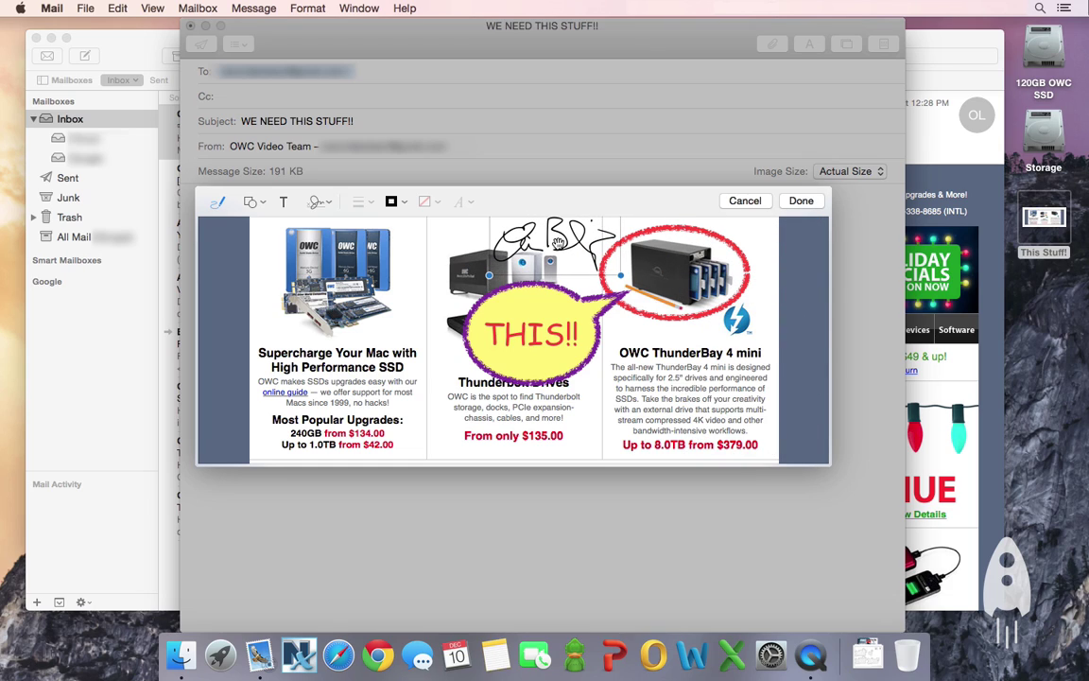
pyautogui.click(805, 203)
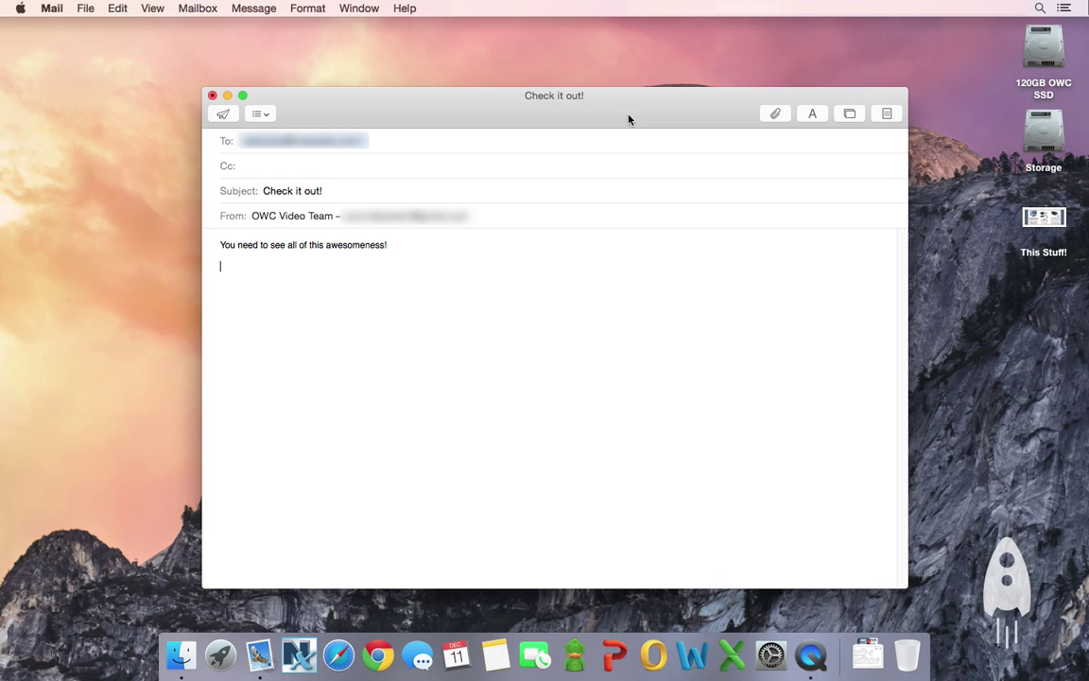
# Attach the 103.4 MB MDTV.zip from the Storage drive to the message, then close Finder.
pyautogui.doubleClick(1044, 137)
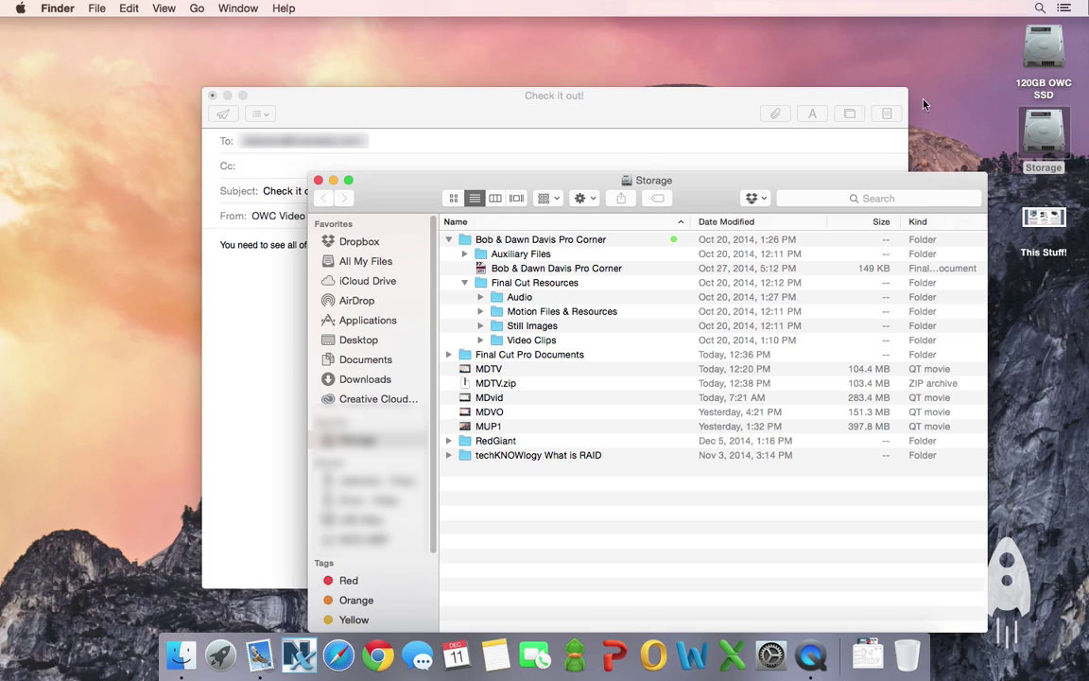
pyautogui.click(468, 383)
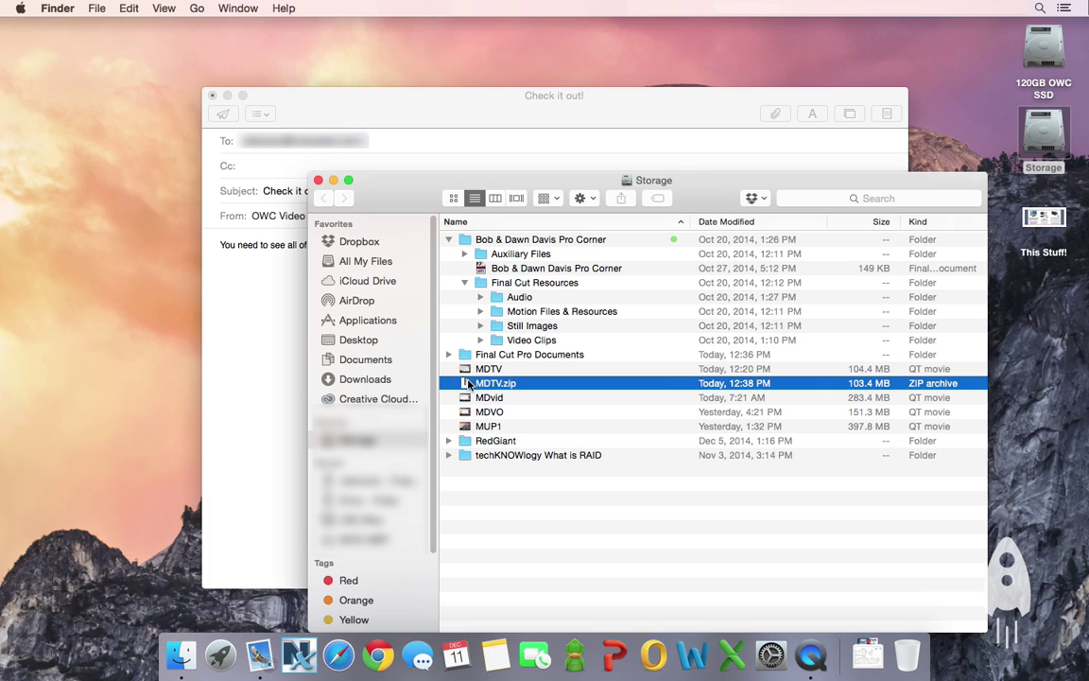
pyautogui.moveTo(468, 383); pyautogui.dragTo(241, 293)
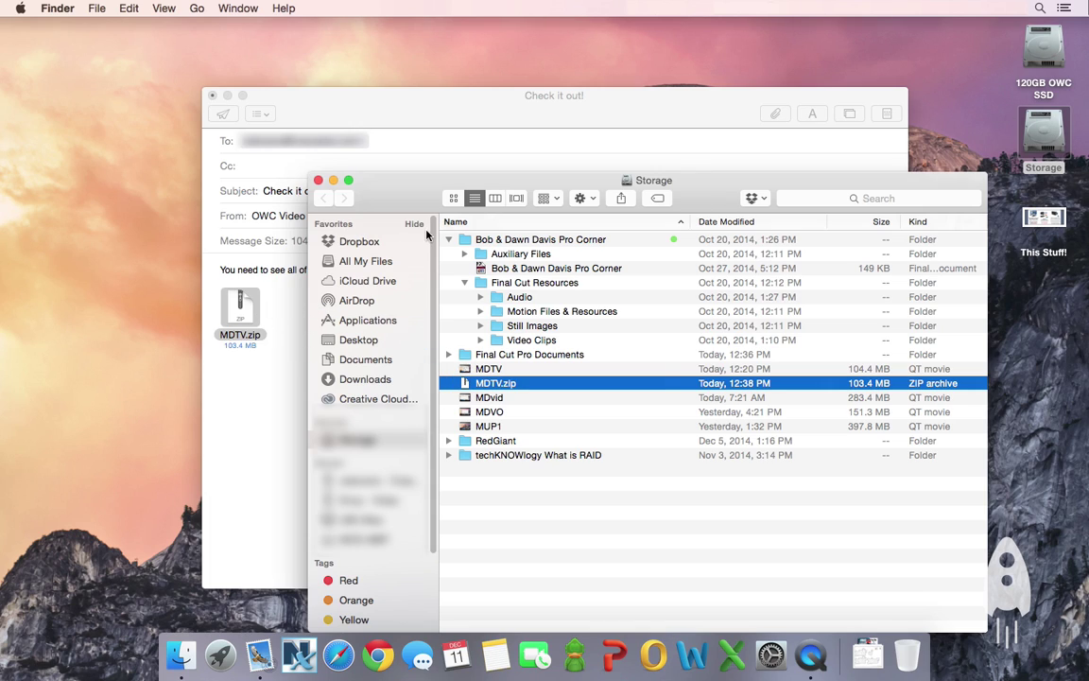
pyautogui.click(318, 180)
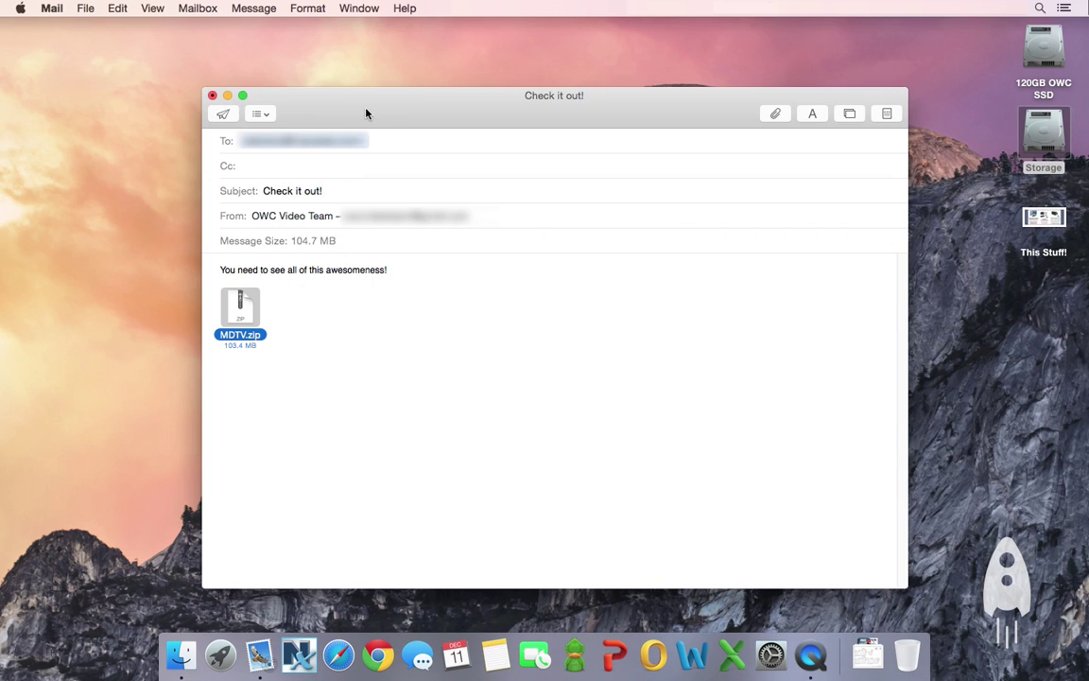
pyautogui.click(54, 8)
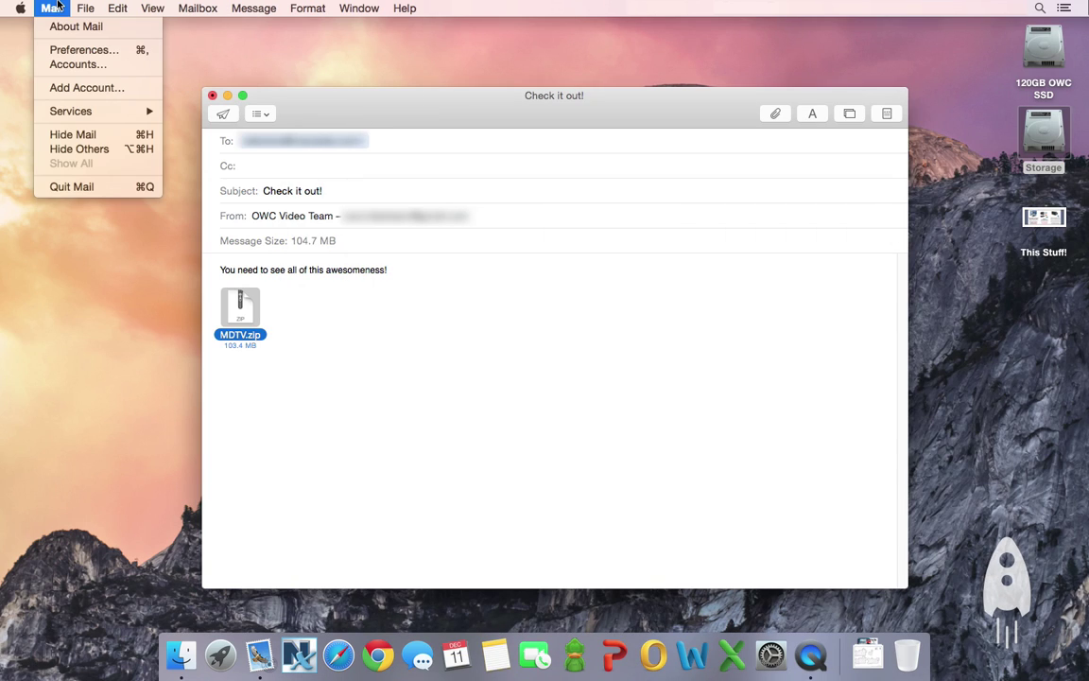
pyautogui.click(70, 53)
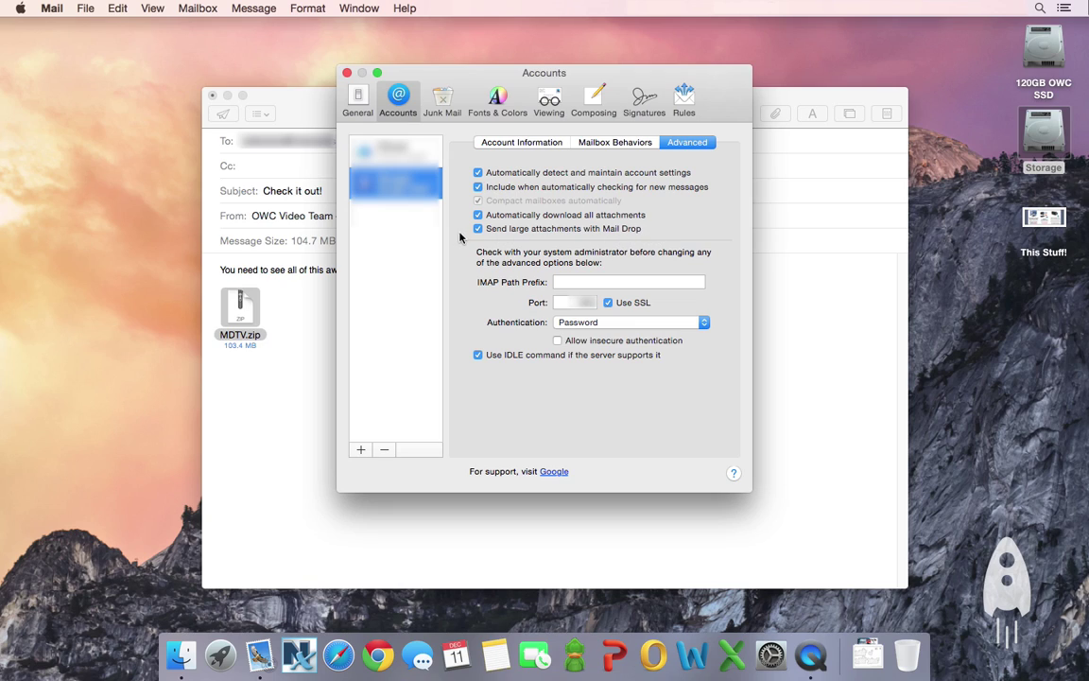
pyautogui.click(348, 73)
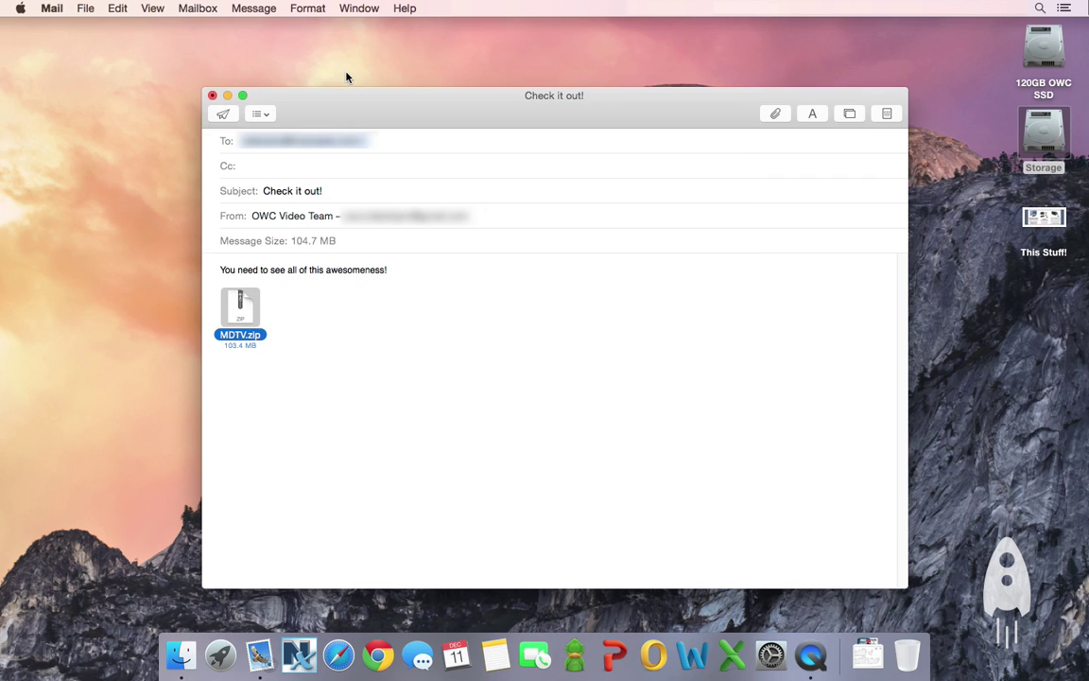
# Send the 'Check it out!' draft with its 103.4 MB MDTV.zip attachment.
pyautogui.click(223, 114)
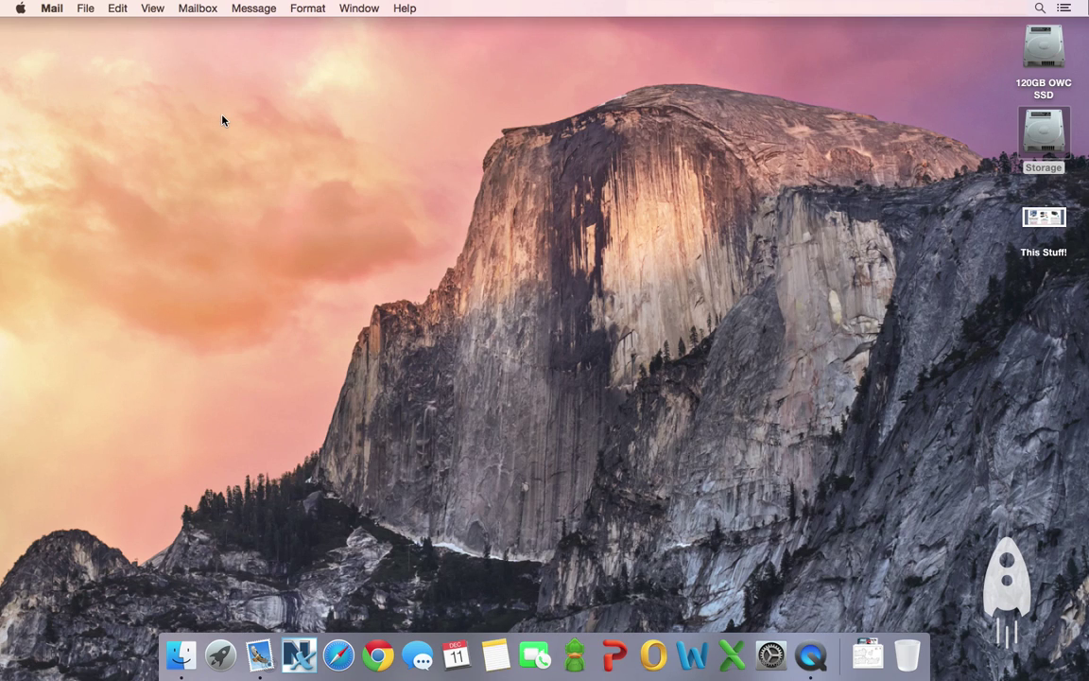